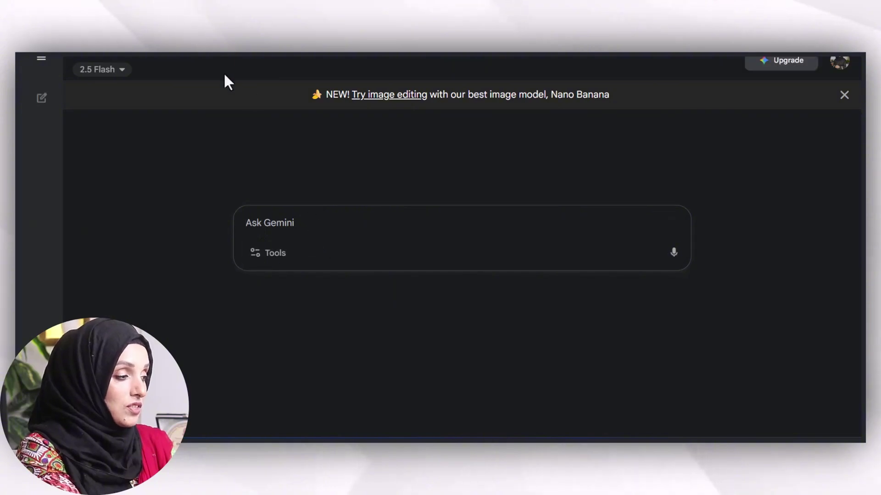
Upload the 'download (3)' X-ray tube sketch from Downloads as an attachment to the prompt
click(250, 253)
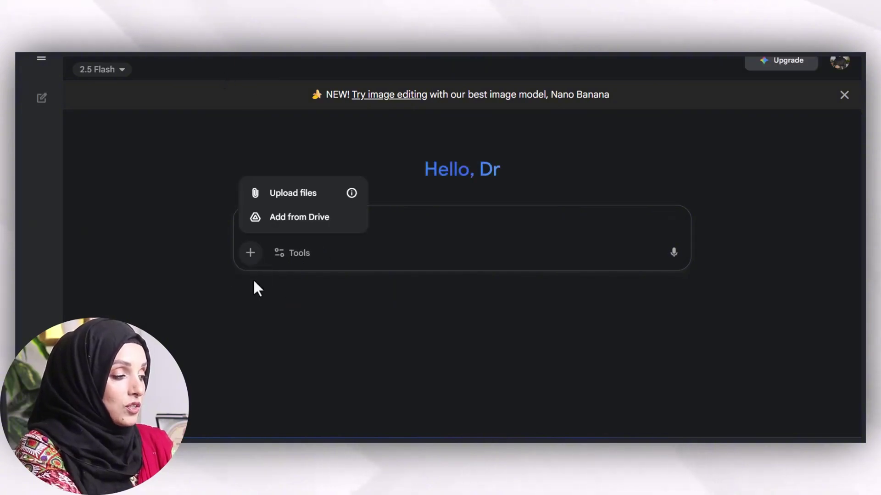
click(273, 198)
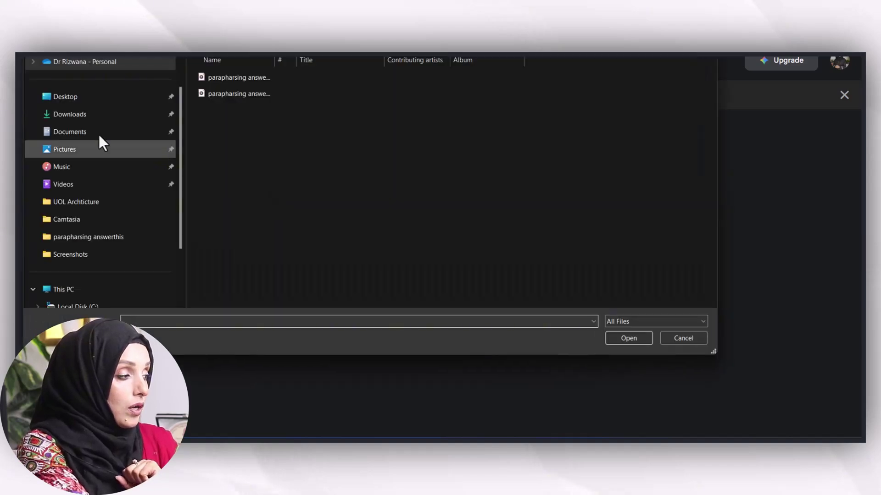
click(77, 115)
click(415, 175)
click(629, 338)
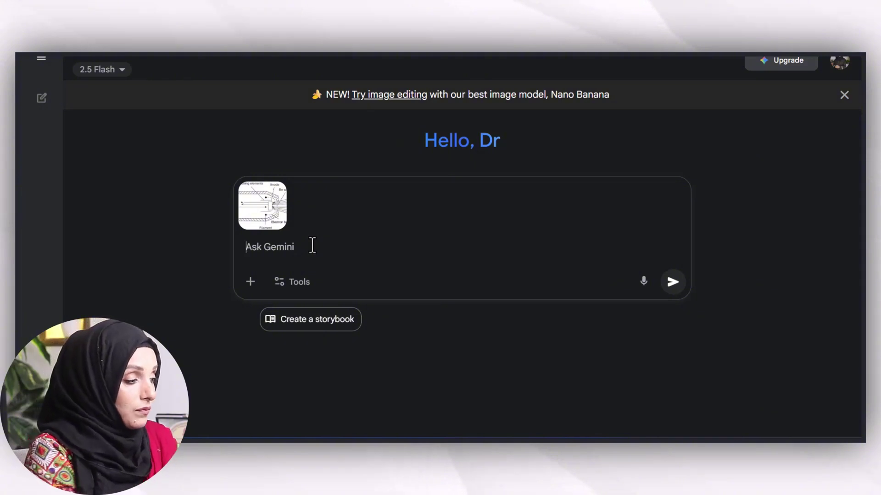
Paste the colored-3D research-paper request, correct 'any' and 'labelling', and send it with the sketch
text(Convert this image into a colored 3d image for my research paper Dont make ny changes in the labeling and parts)
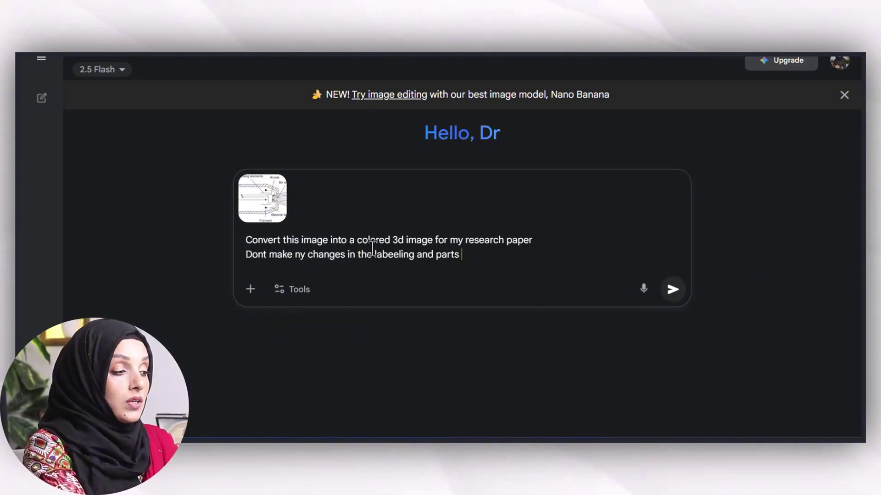
click(295, 256)
text(a)
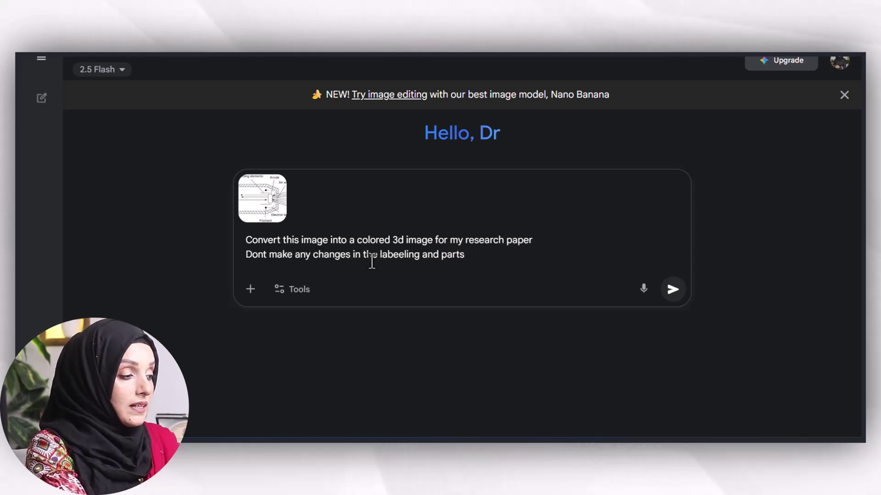
click(399, 255)
key(BackSpace)
text(l)
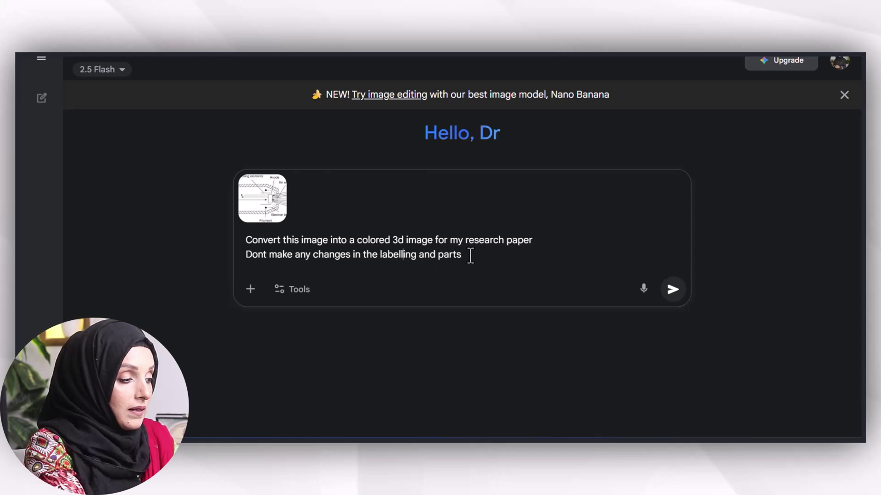
click(671, 291)
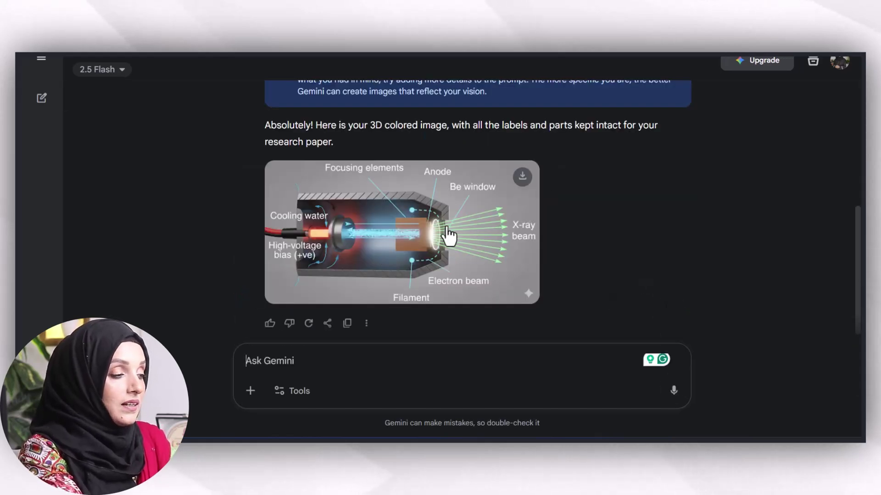
Save the full-size 3D X-ray tube image as v1.png and open the downloaded file
click(449, 236)
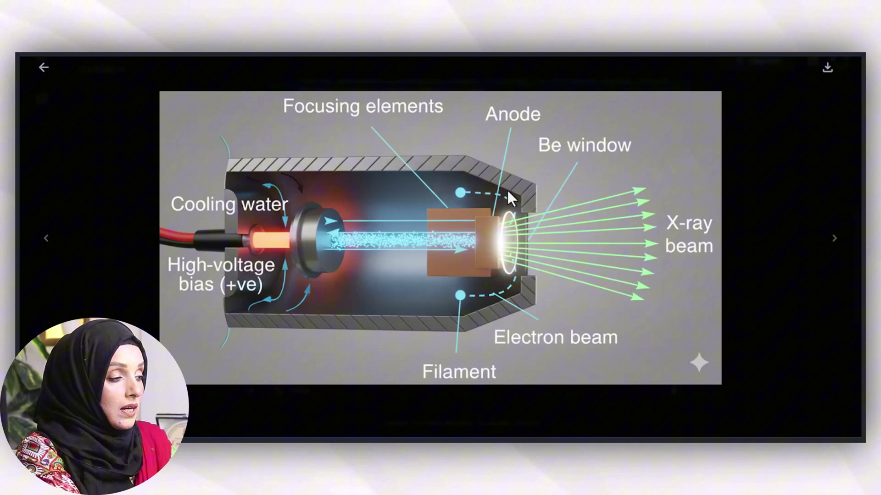
click(828, 67)
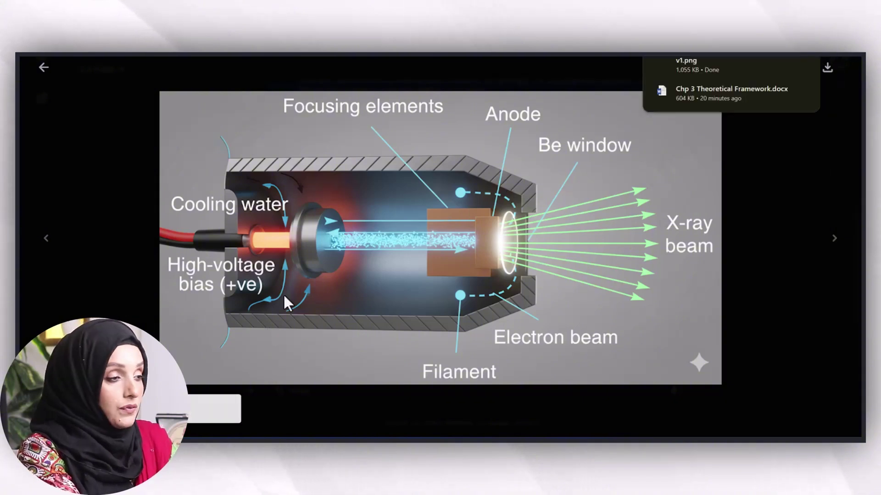
click(717, 63)
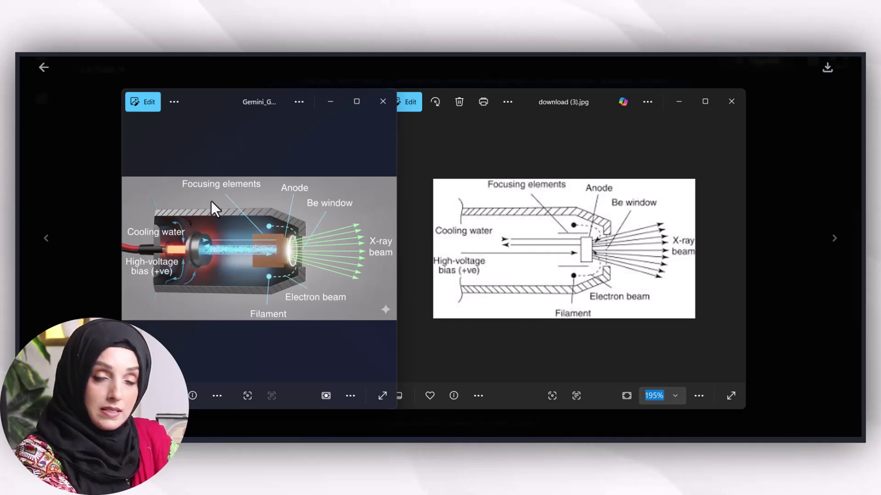
Close the original sketch and 3D image Photos windows and return to the Gemini chat
click(731, 101)
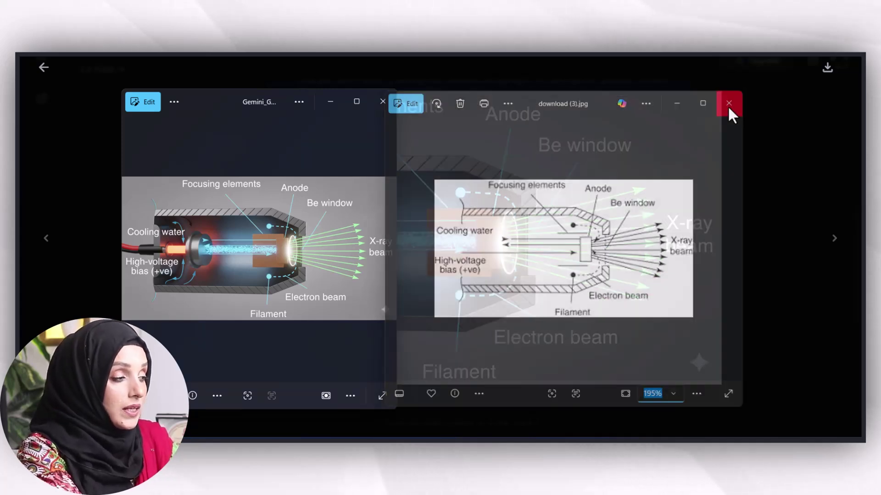
click(383, 101)
click(44, 68)
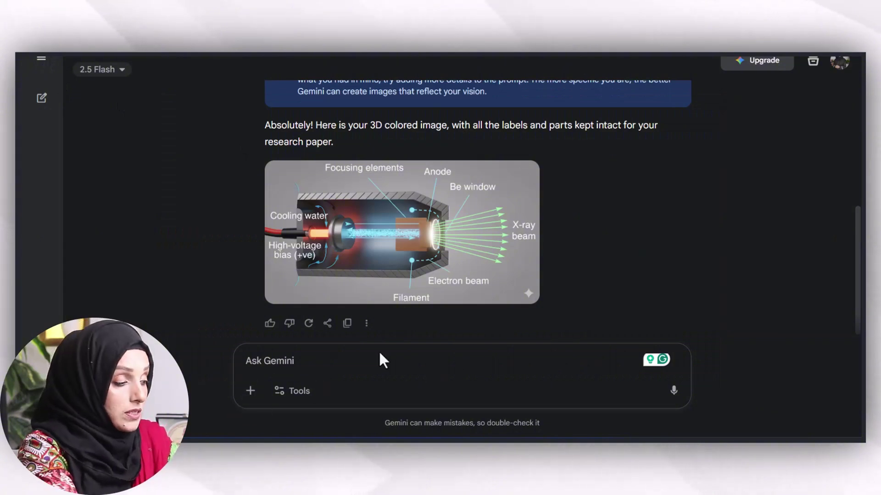
Upload the NMR setup sketch and select the earlier conversion request text in the chat
click(250, 399)
click(268, 338)
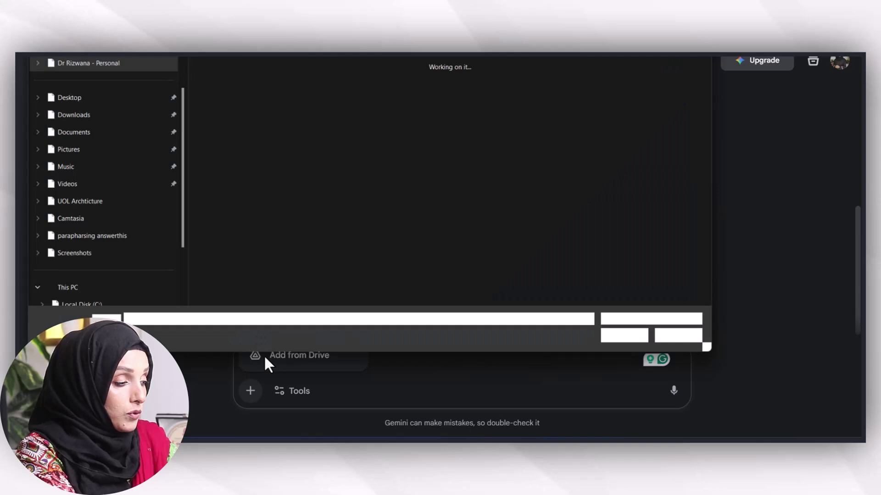
double_click(289, 295)
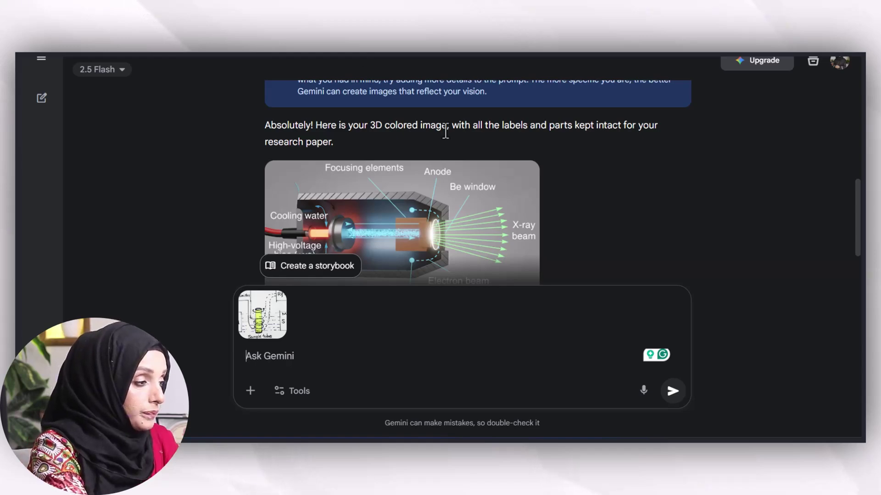
scroll(445, 132, up, 5)
drag(625, 250, 407, 216)
Reuse the copied conversion request without the 'Create a storybook' line and send it with the NMR sketch
key(ctrl+c)
click(281, 360)
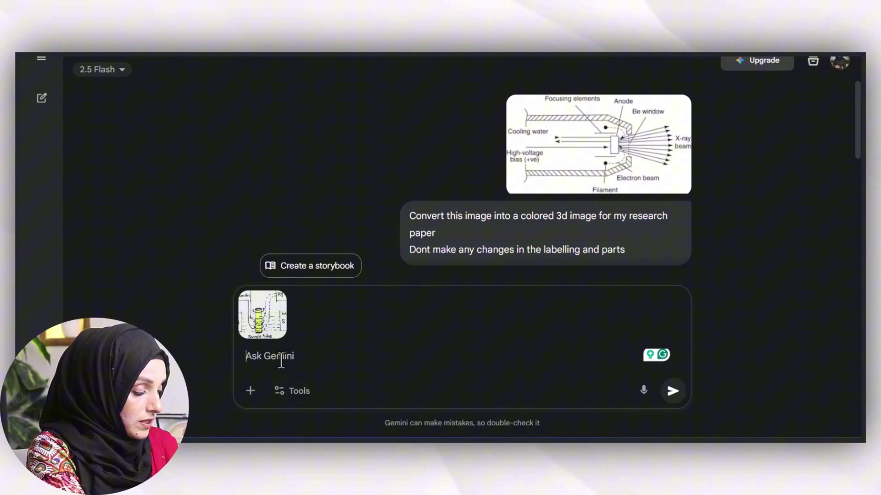
key(ctrl+v)
scroll(310, 331, up, 3)
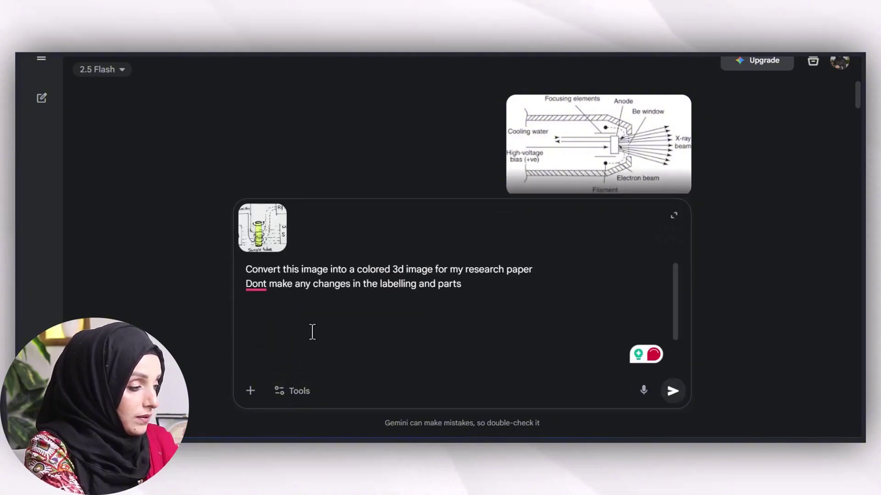
scroll(311, 330, down, 3)
drag(329, 342, 236, 350)
key(BackSpace)
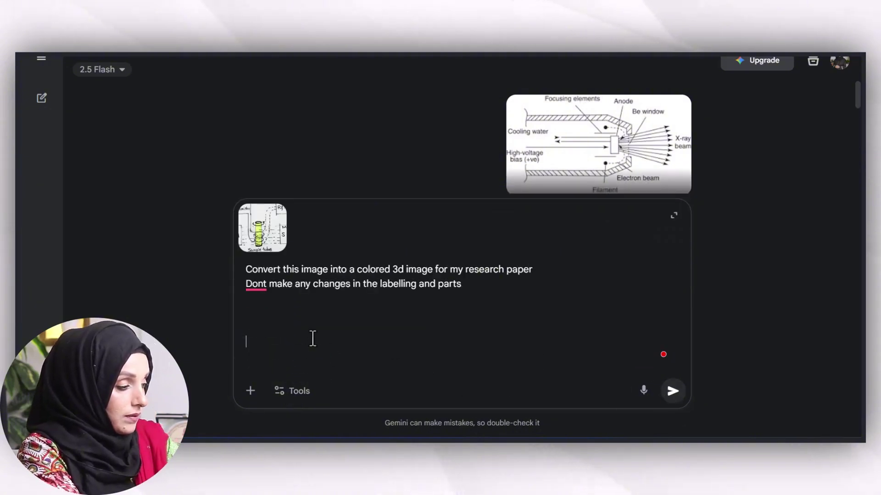
click(672, 391)
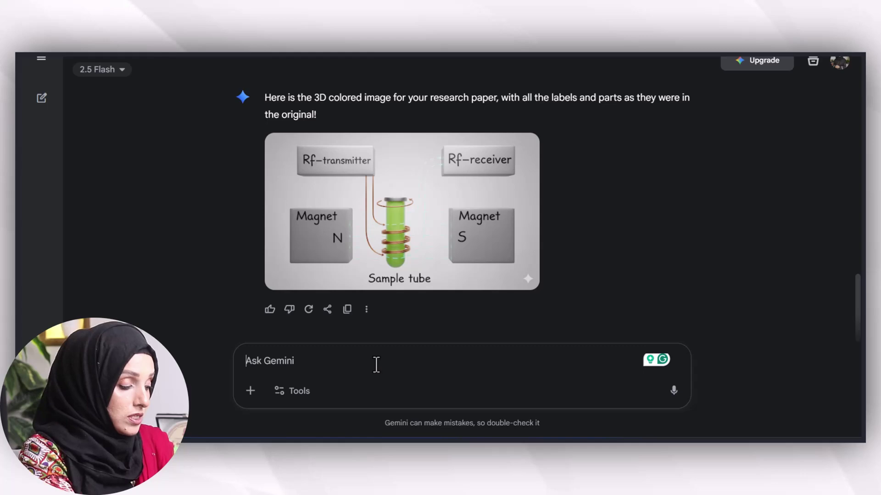
Request 'provide its more variations in more colors' and review the purple, blue and orange tube versions
text(pr)
key(BackSpace)
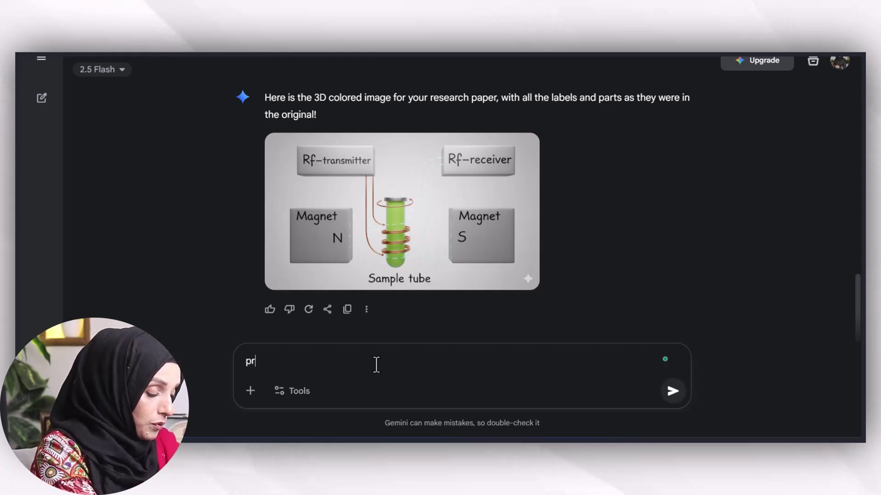
text(ovide)
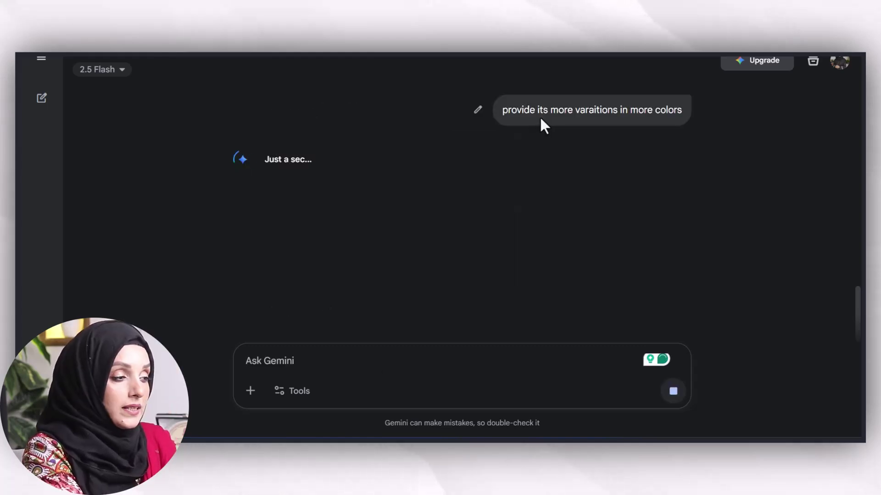
scroll(480, 187, up, 5)
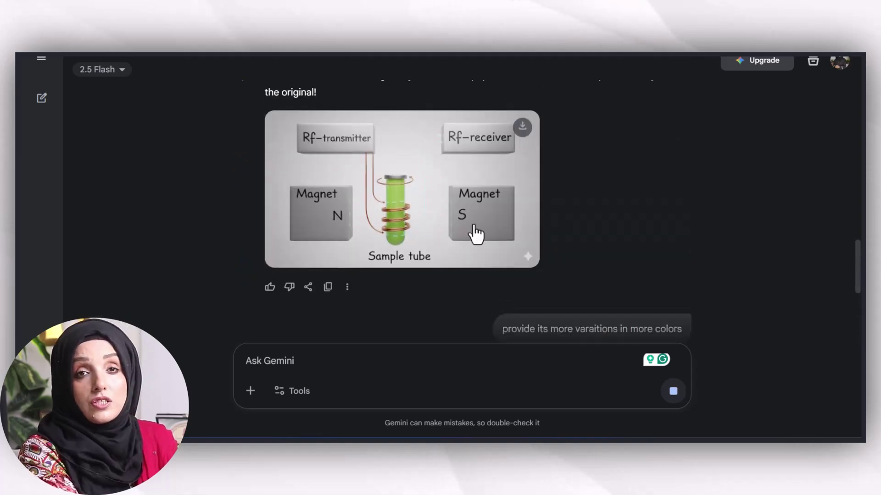
scroll(470, 230, down, 5)
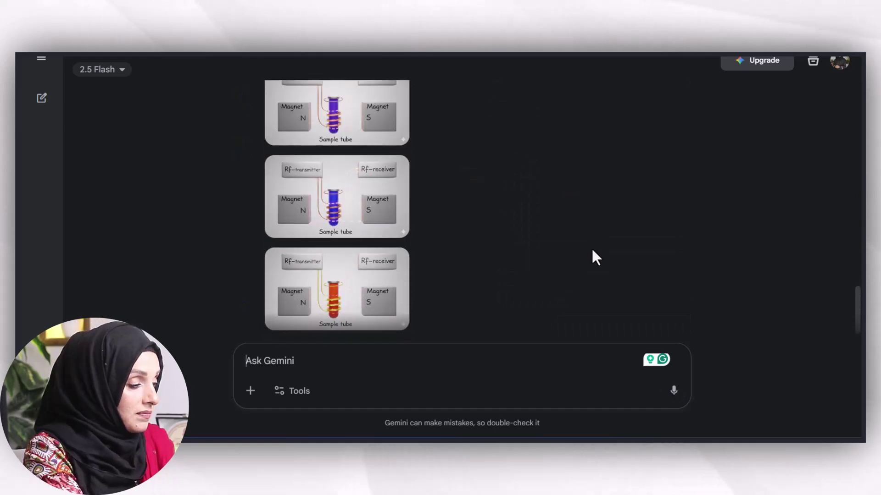
scroll(495, 184, up, 3)
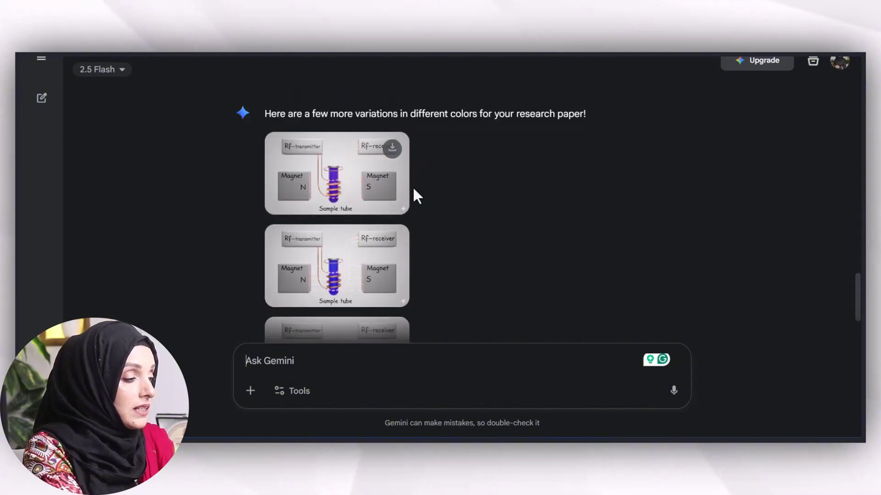
scroll(317, 275, down, 3)
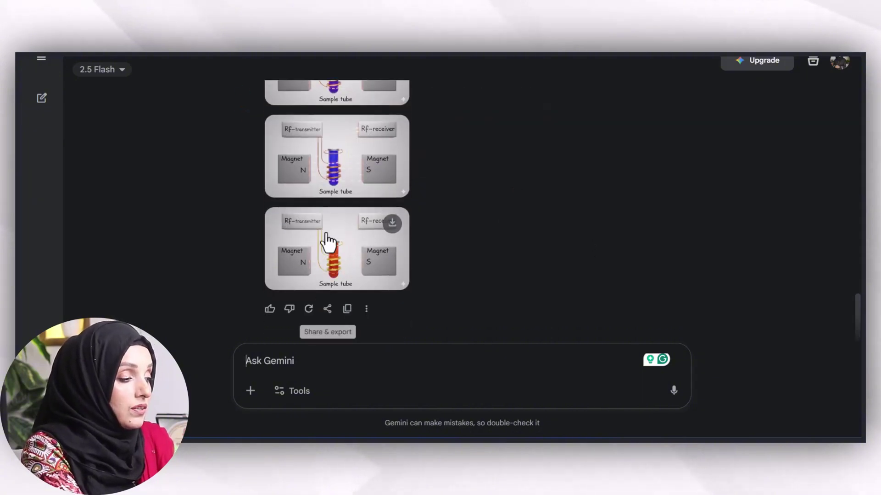